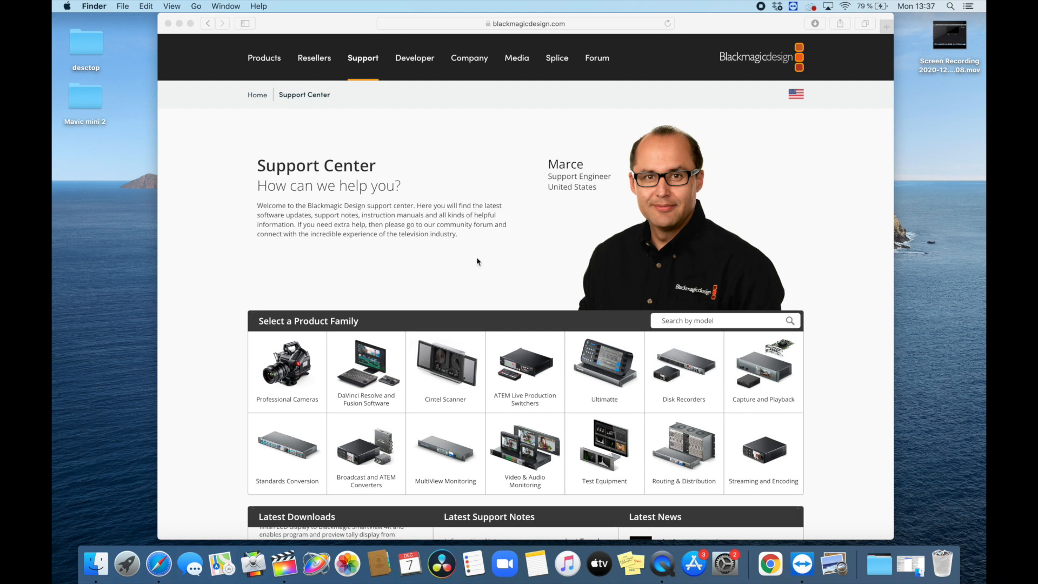
Step: Look through the Latest Downloads list on the Blackmagic Design support page for the DaVinci Resolve 16.2.7 updates
{"action": "scroll", "coordinate": [476, 257], "scroll_direction": "down", "scroll_amount": 5}
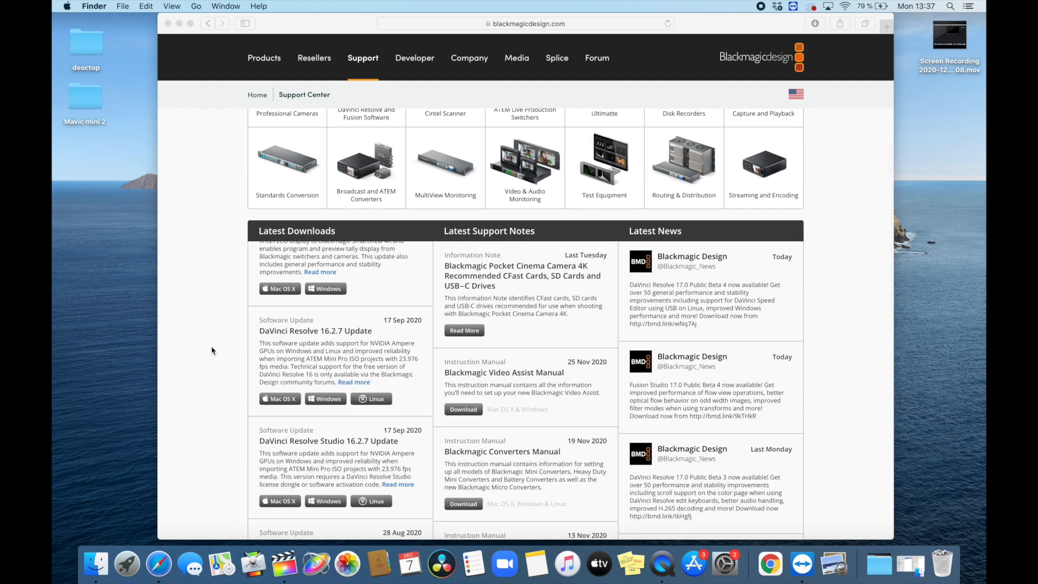
{"action": "scroll", "coordinate": [187, 313], "scroll_direction": "down", "scroll_amount": 2}
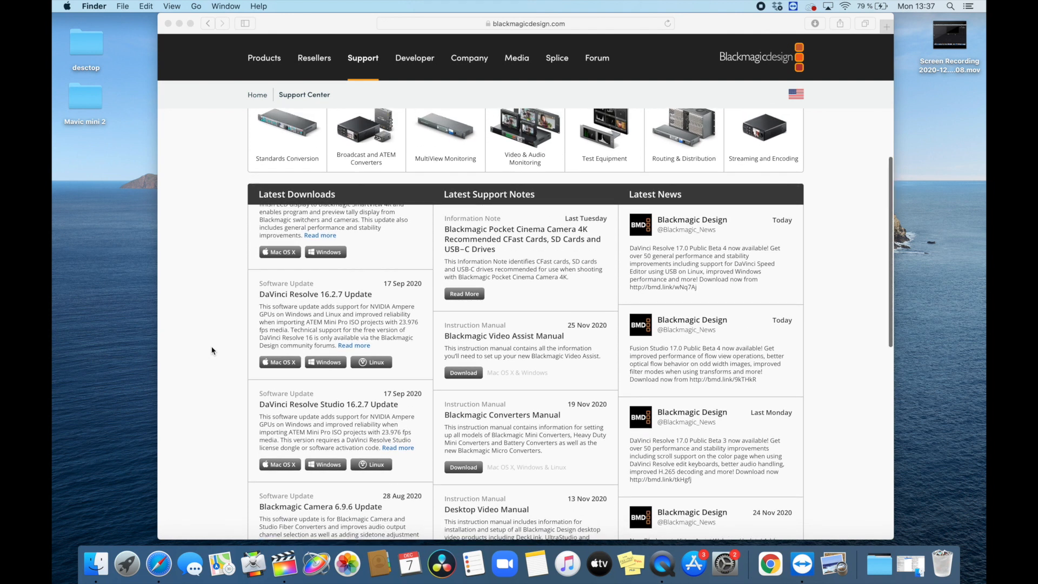
{"action": "scroll", "coordinate": [212, 350], "scroll_direction": "down", "scroll_amount": 3}
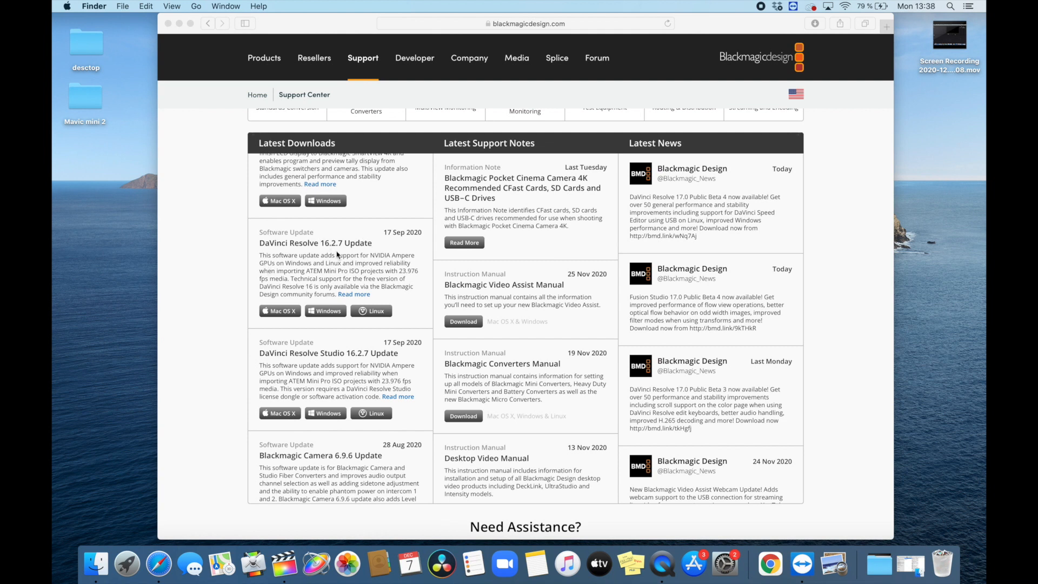
{"action": "scroll", "coordinate": [337, 255], "scroll_direction": "down", "scroll_amount": 2}
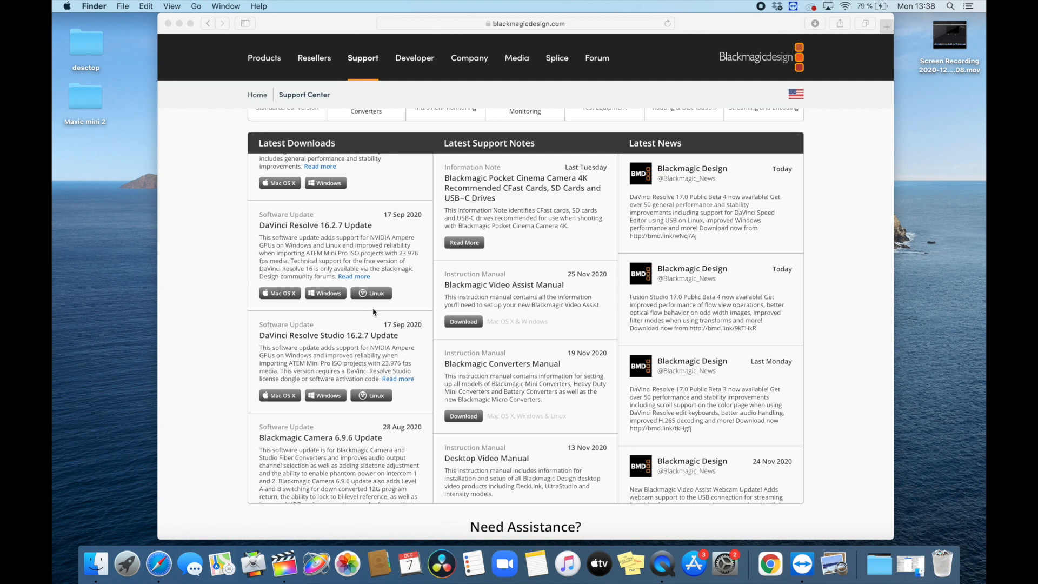
Step: Switch to DaVinci Resolve and create a new project named "tech tips 3"
{"action": "left_click", "coordinate": [443, 564]}
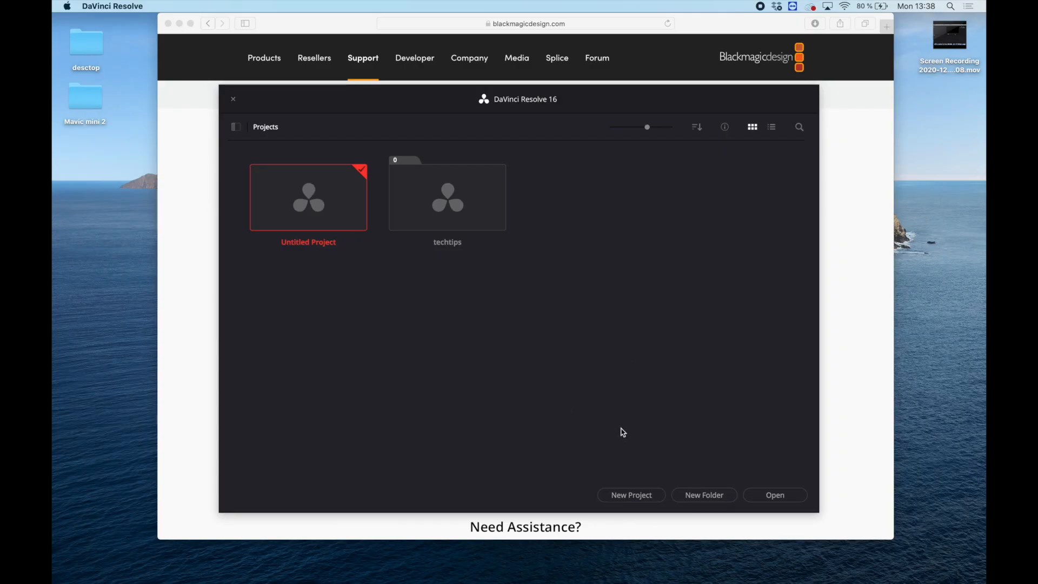
{"action": "left_click", "coordinate": [631, 495]}
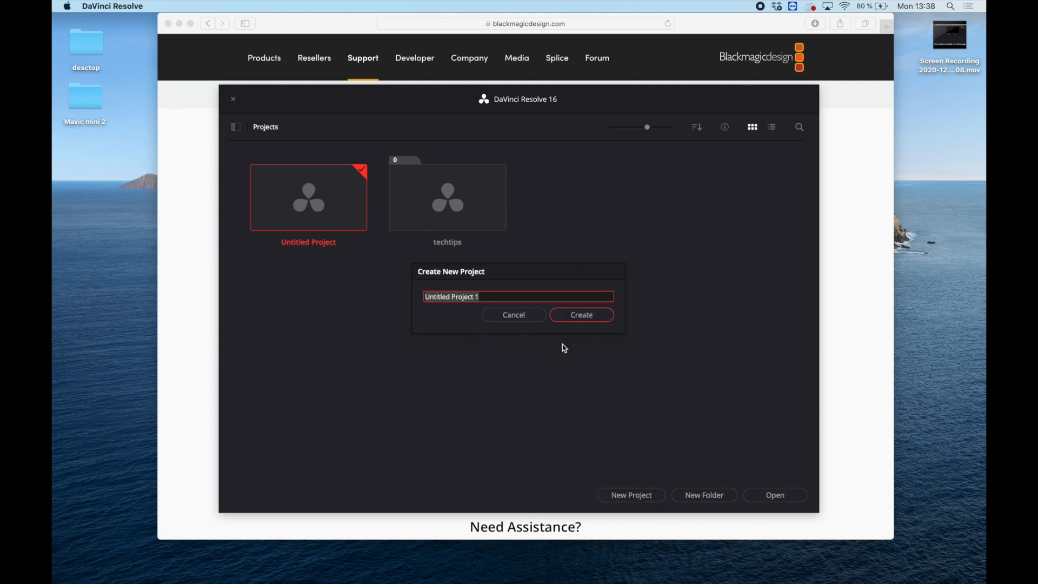
{"action": "type", "text": "tech tips 3"}
{"action": "left_click", "coordinate": [572, 316]}
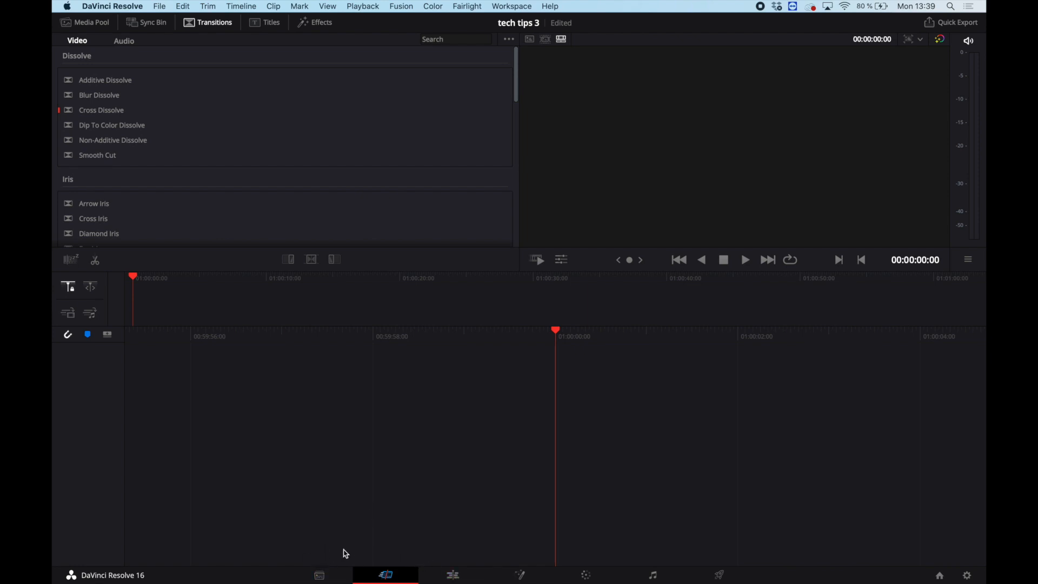
Step: Import DJI_0006.MP4 from the 100MEDIA folder into the media pool without changing the project's frame rate
{"action": "left_click", "coordinate": [331, 571]}
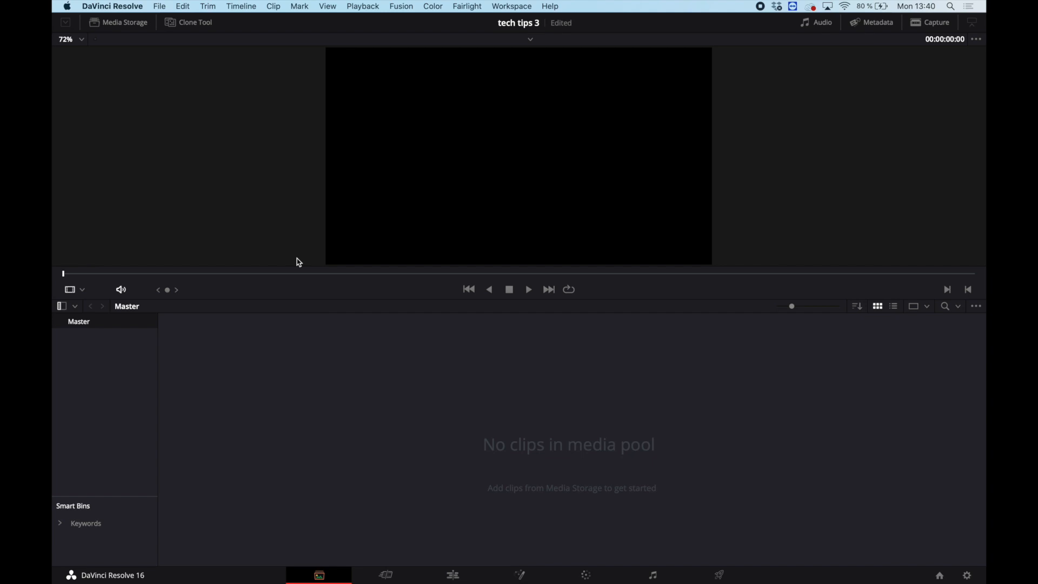
{"action": "left_click", "coordinate": [161, 7]}
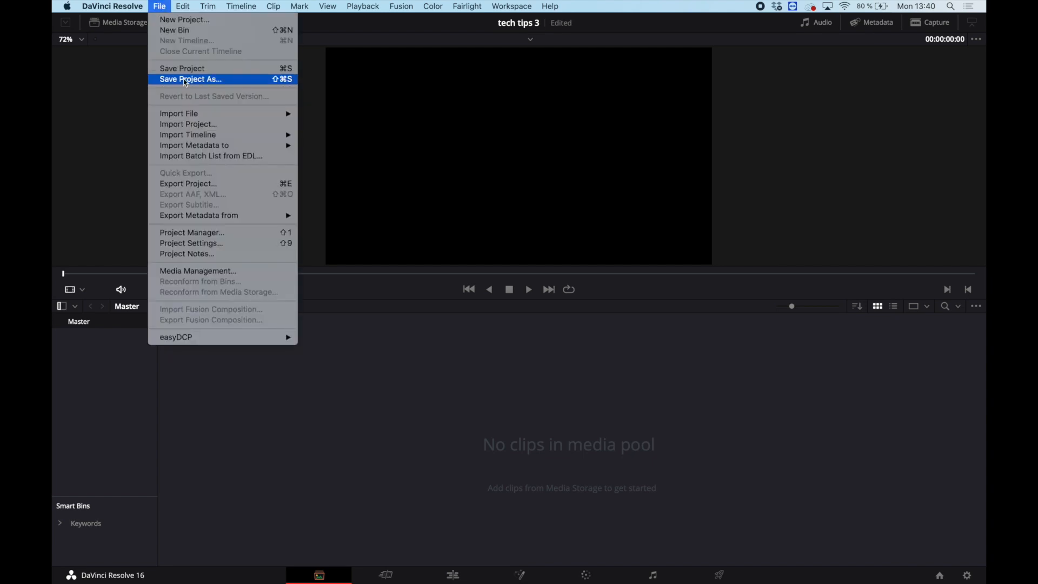
{"action": "mouse_move", "coordinate": [265, 113]}
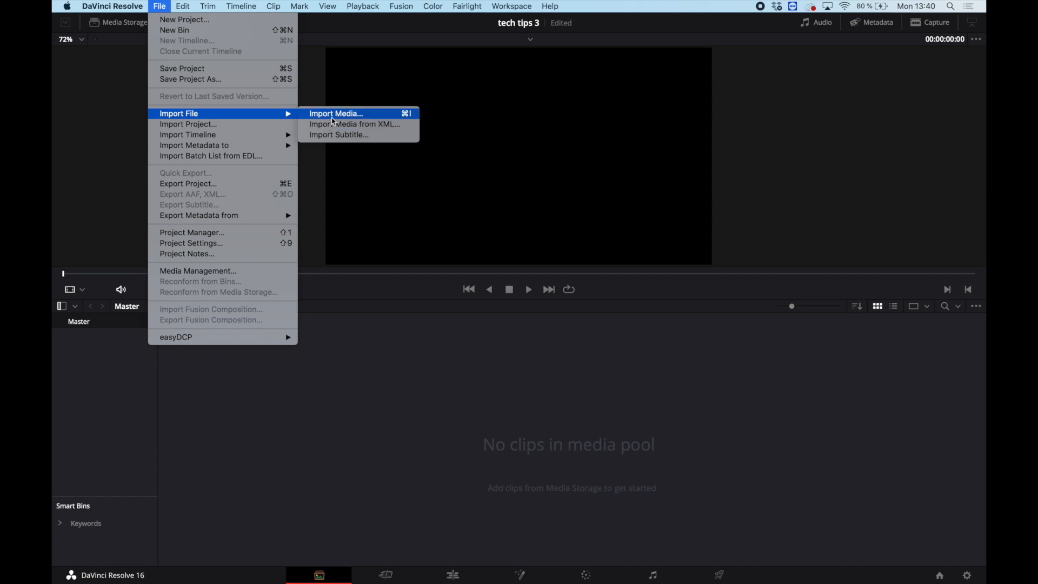
{"action": "left_click", "coordinate": [331, 118]}
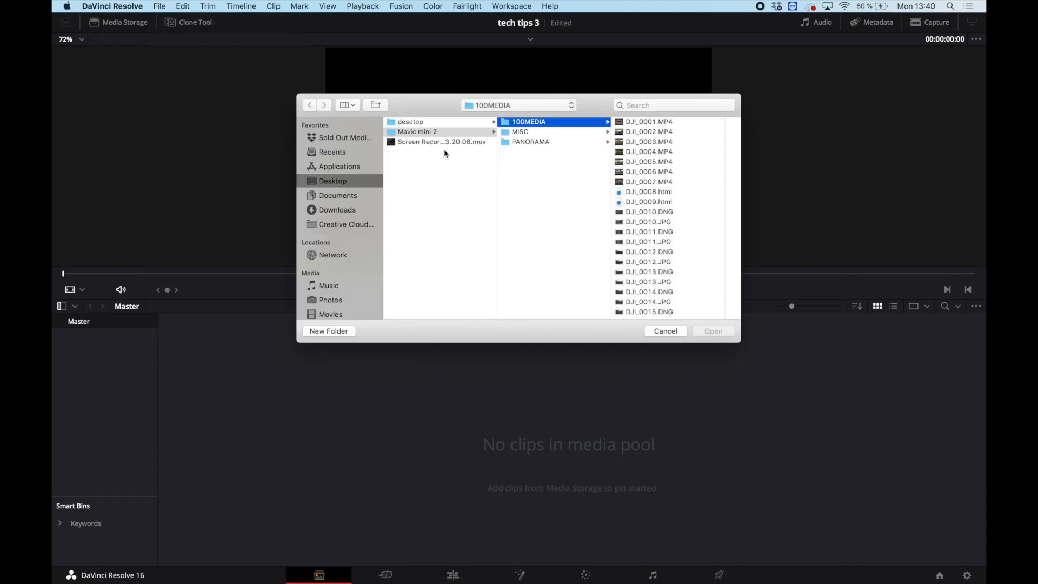
{"action": "left_click", "coordinate": [651, 172]}
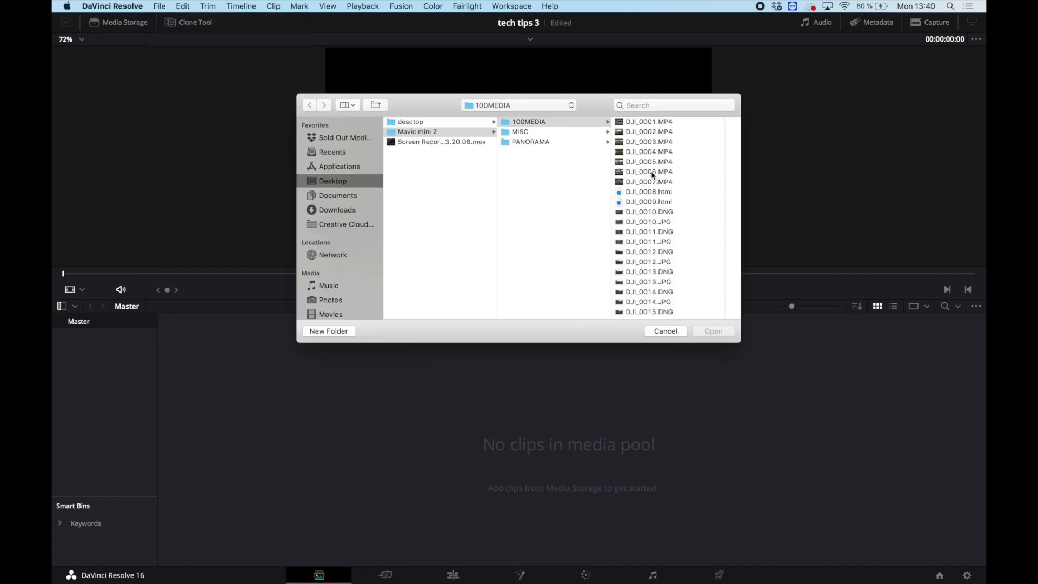
{"action": "left_click", "coordinate": [712, 330]}
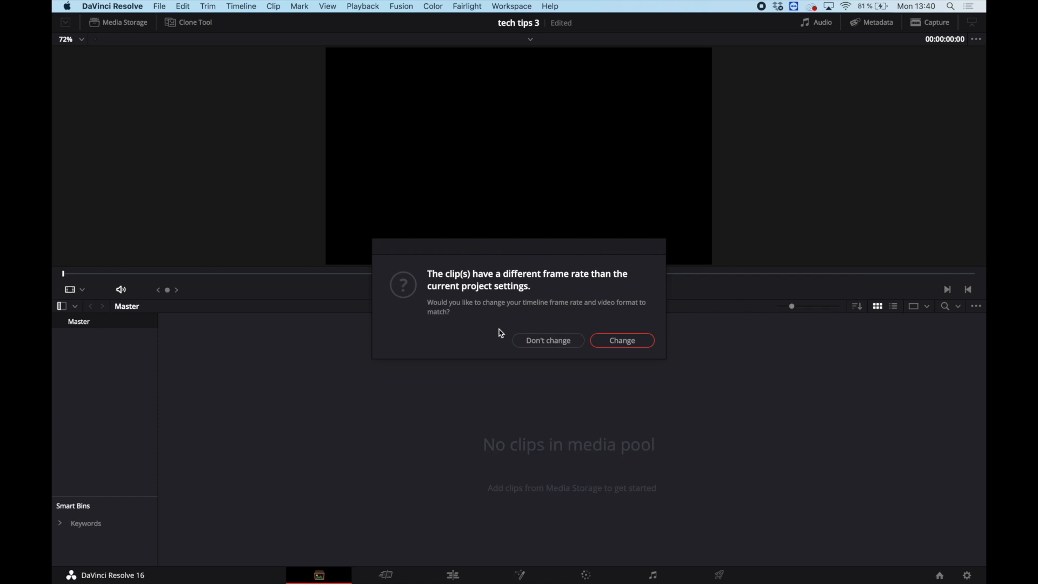
{"action": "left_click", "coordinate": [558, 342]}
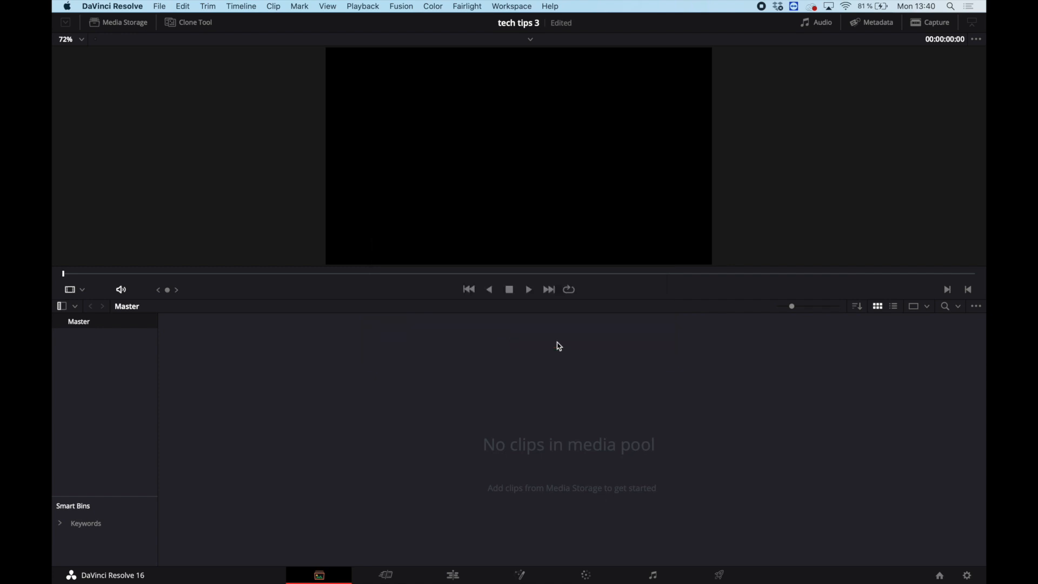
Step: On the Edit page, start a new timeline with custom settings and name it "drone"
{"action": "left_click", "coordinate": [452, 575]}
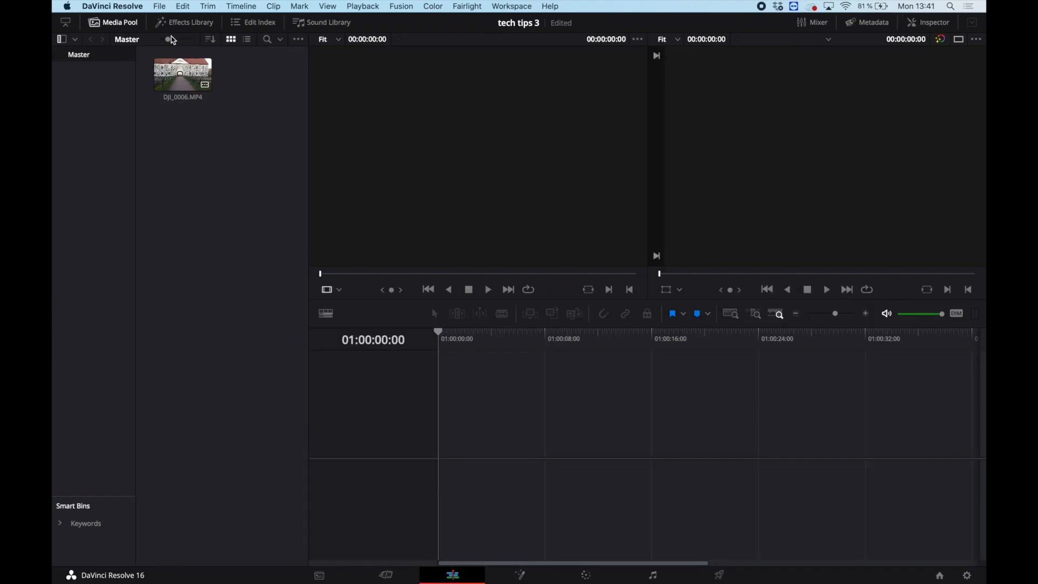
{"action": "left_click", "coordinate": [159, 6]}
{"action": "left_click", "coordinate": [195, 43]}
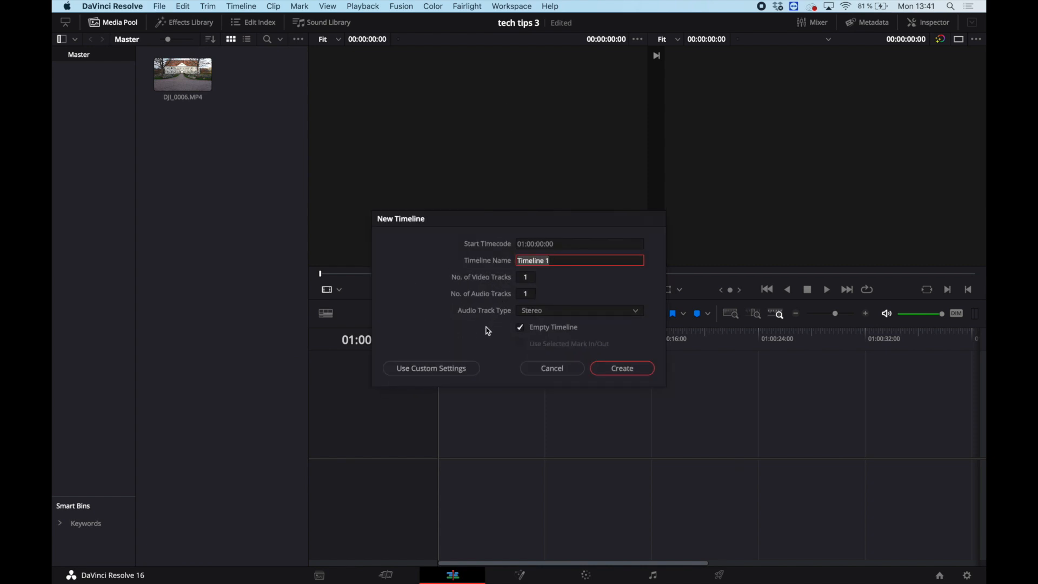
{"action": "left_click", "coordinate": [447, 369]}
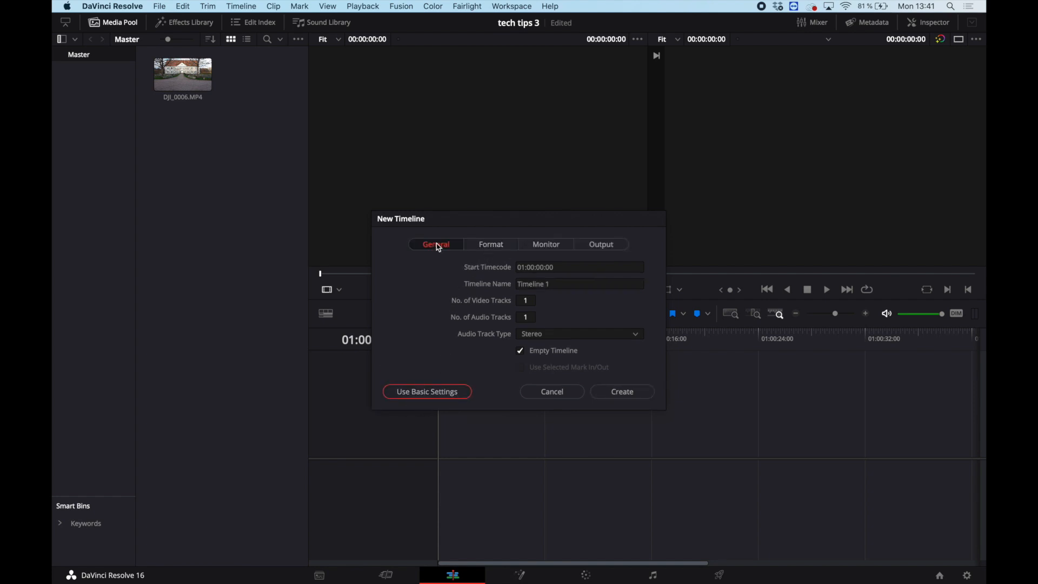
{"action": "left_click", "coordinate": [566, 284]}
{"action": "triple_click", "coordinate": [539, 286]}
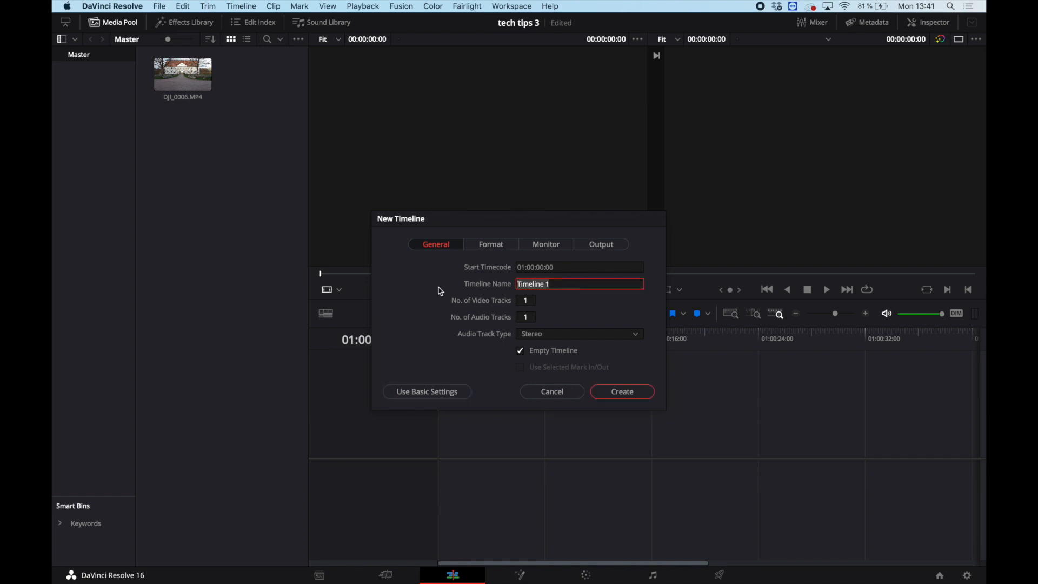
{"action": "type", "text": "dr"}
Step: Keep the timeline resolution at 1920 x 1080 HD, set its frame rate to 25, and create the timeline
{"action": "left_click", "coordinate": [494, 247]}
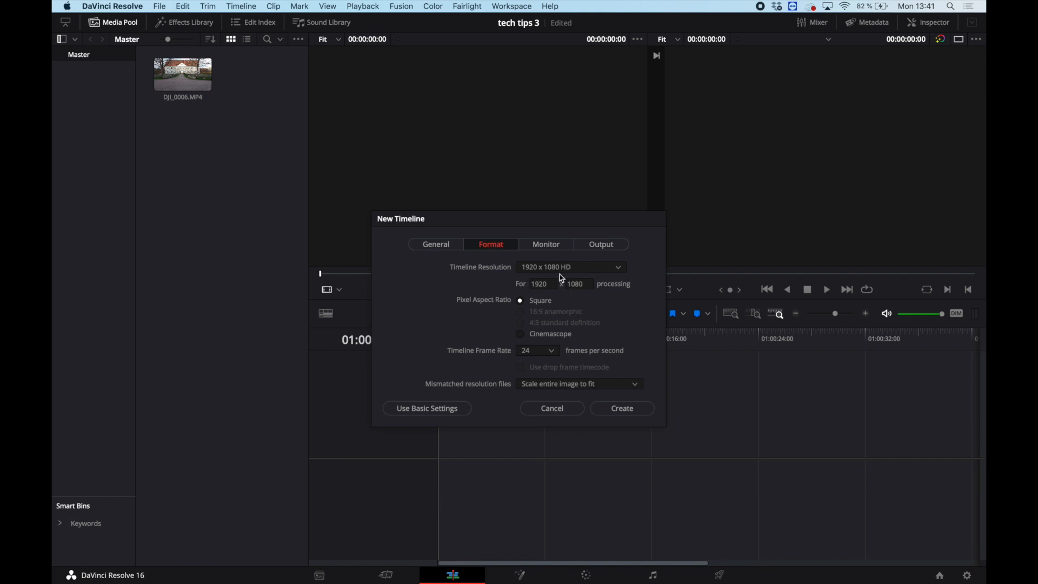
{"action": "left_click", "coordinate": [617, 268]}
{"action": "scroll", "coordinate": [612, 346], "scroll_direction": "down", "scroll_amount": 5}
{"action": "scroll", "coordinate": [613, 363], "scroll_direction": "up", "scroll_amount": 5}
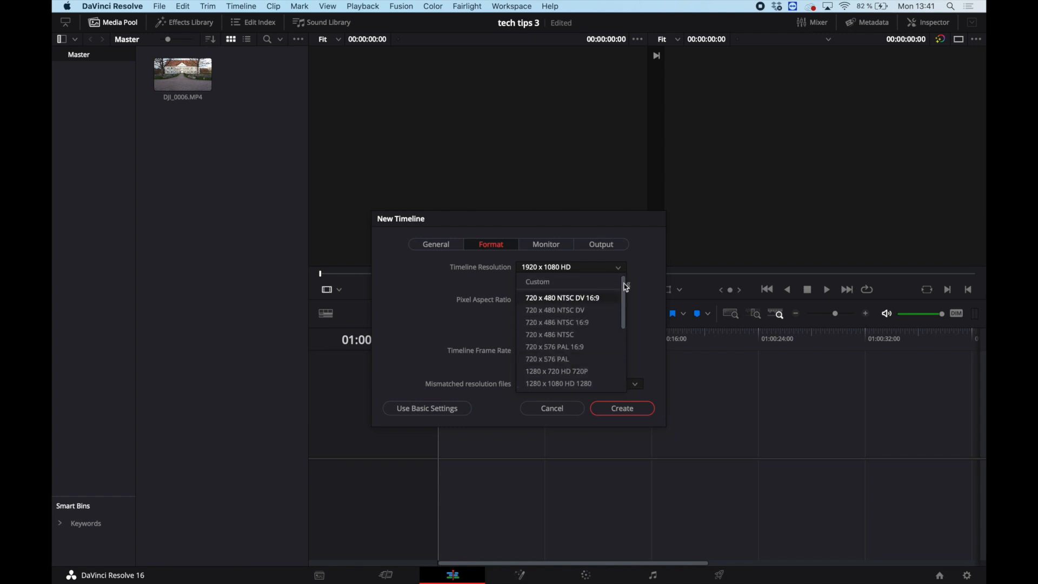
{"action": "left_click", "coordinate": [631, 263]}
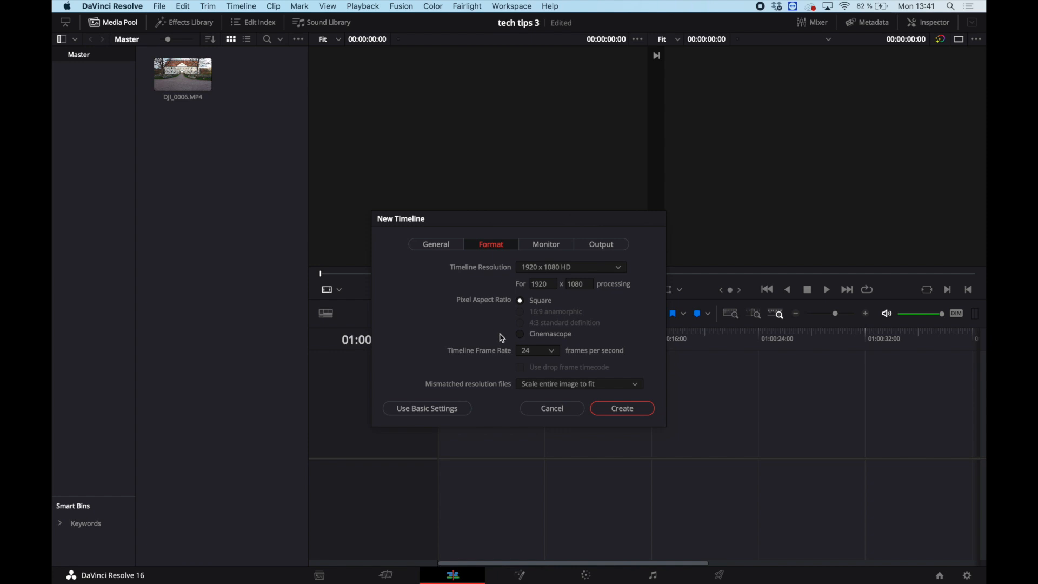
{"action": "left_click", "coordinate": [526, 351]}
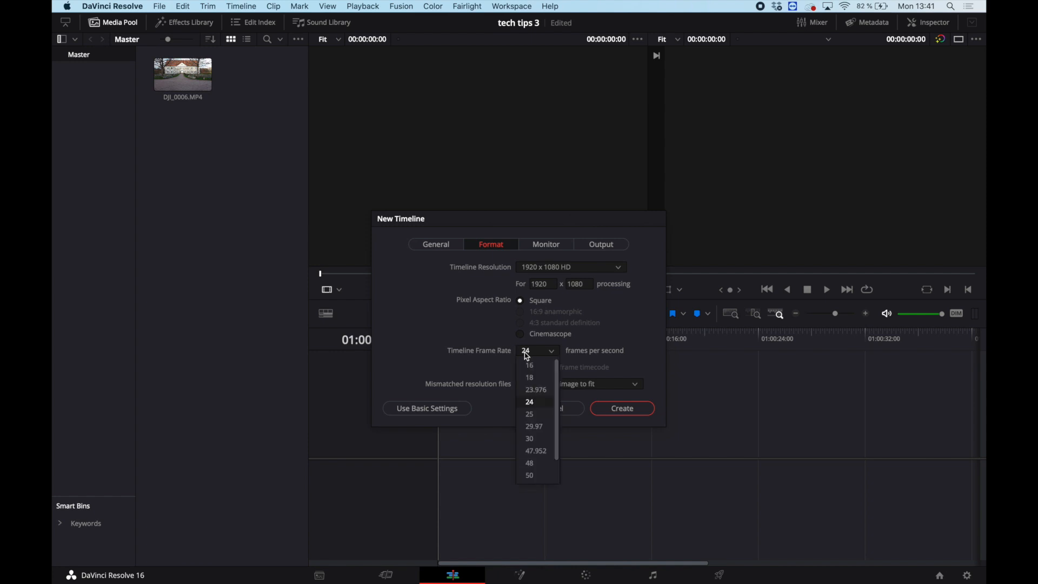
{"action": "left_click", "coordinate": [543, 420]}
{"action": "left_click", "coordinate": [595, 244]}
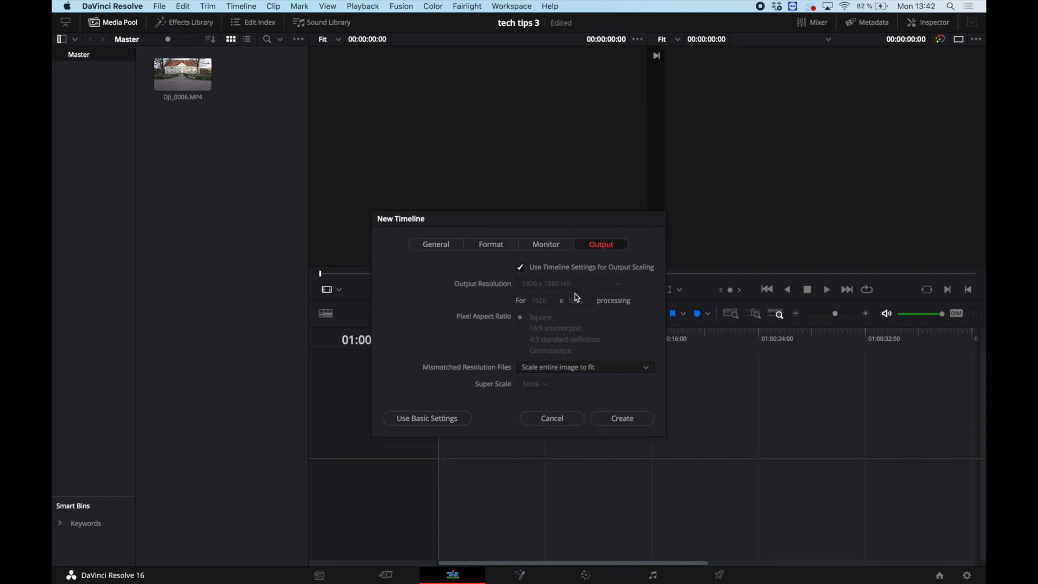
{"action": "left_click", "coordinate": [622, 419]}
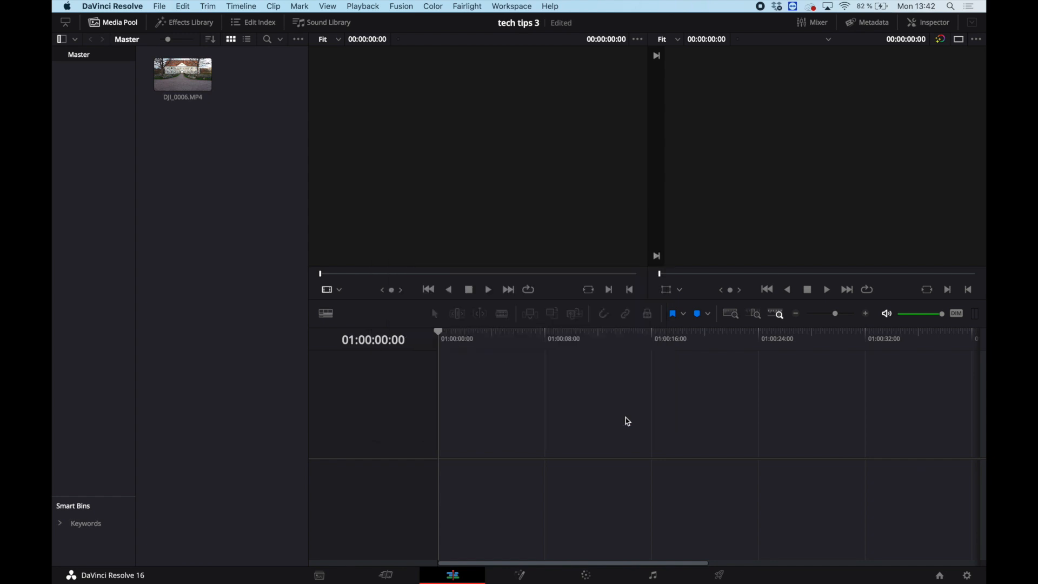
Step: Place DJI_0006.MP4 at the very start of video track V1 and scrub through it to 01:00:23:24
{"action": "left_click_drag", "start_coordinate": [184, 75], "coordinate": [497, 482]}
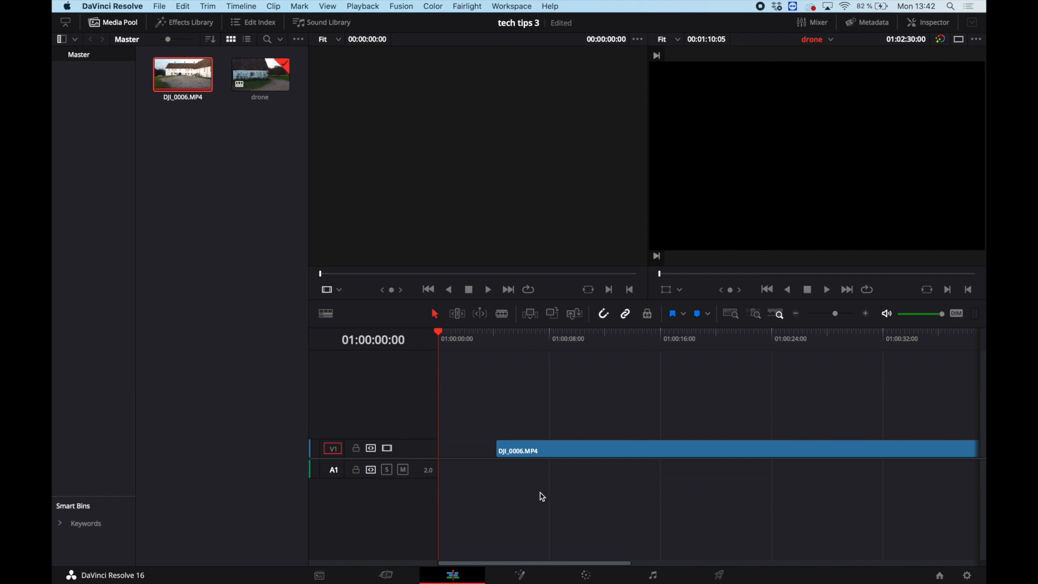
{"action": "left_click_drag", "start_coordinate": [587, 456], "coordinate": [524, 449]}
{"action": "left_click_drag", "start_coordinate": [515, 347], "coordinate": [764, 368]}
{"action": "scroll", "coordinate": [753, 406], "scroll_direction": "right", "scroll_amount": 10}
{"action": "scroll", "coordinate": [754, 407], "scroll_direction": "left", "scroll_amount": 15}
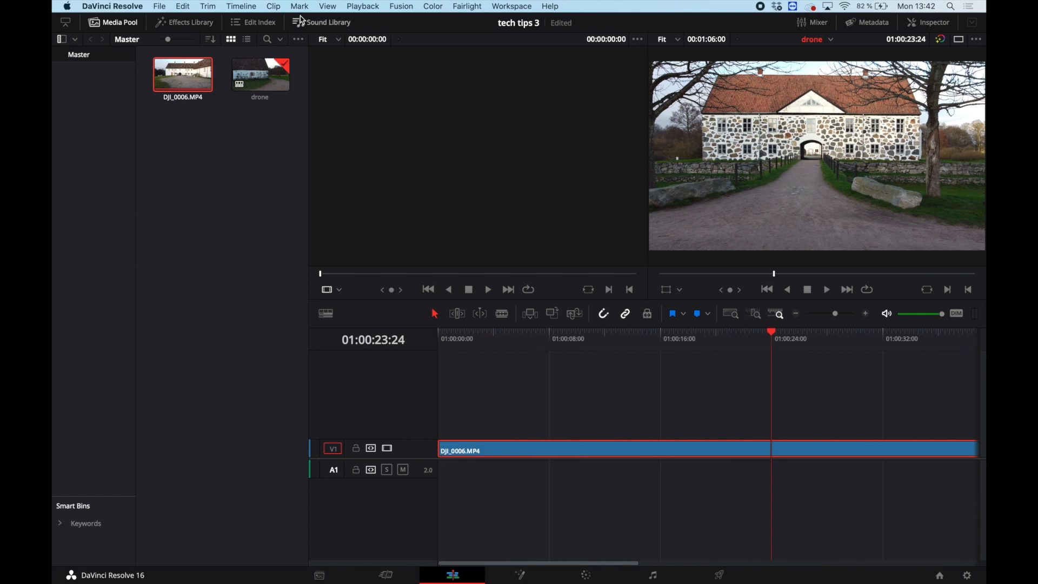
Step: Show the Effects Library, then view the Media page briefly and return to the Edit page
{"action": "left_click", "coordinate": [201, 25]}
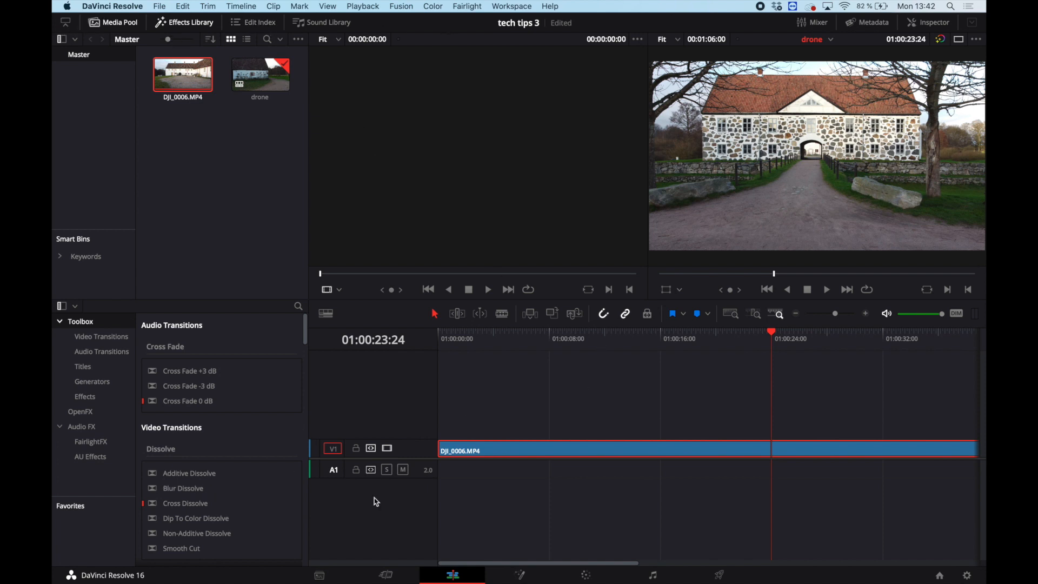
{"action": "left_click", "coordinate": [324, 574]}
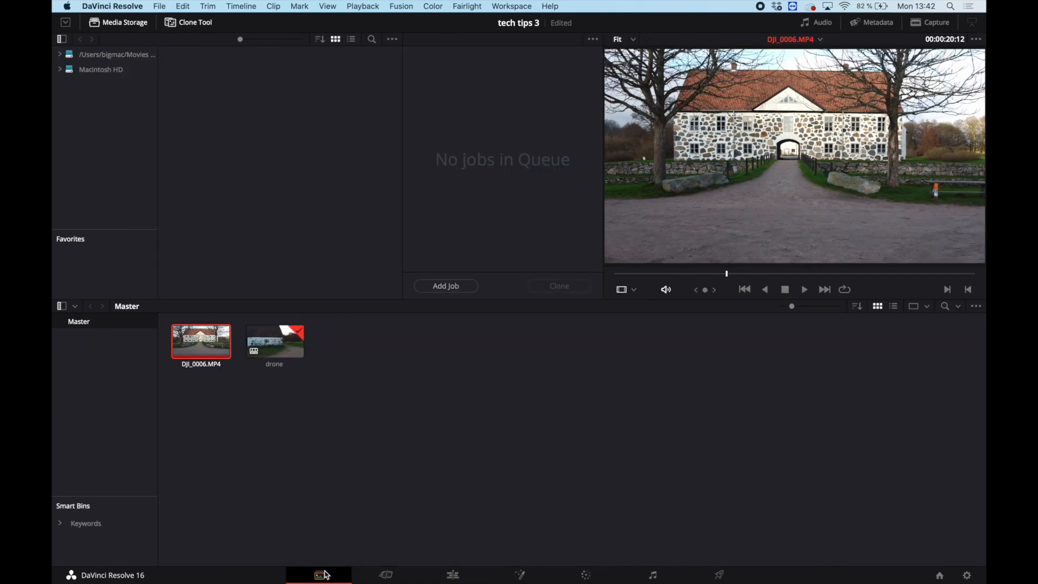
{"action": "left_click", "coordinate": [457, 579]}
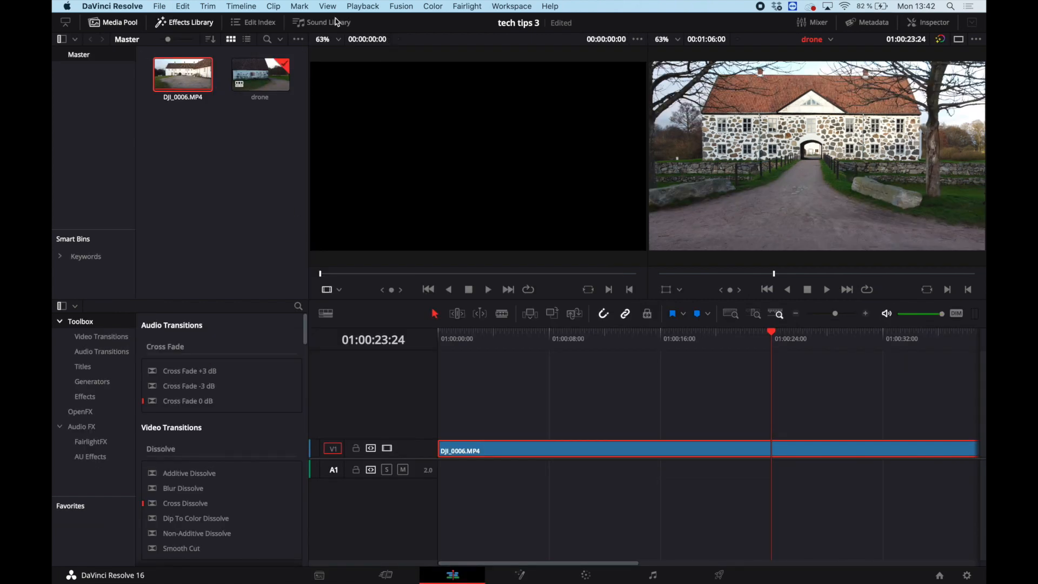
Step: Split the DJI_0006.MP4 clip on the timeline at 01:00:13:20
{"action": "left_click", "coordinate": [576, 421]}
{"action": "left_click", "coordinate": [631, 347]}
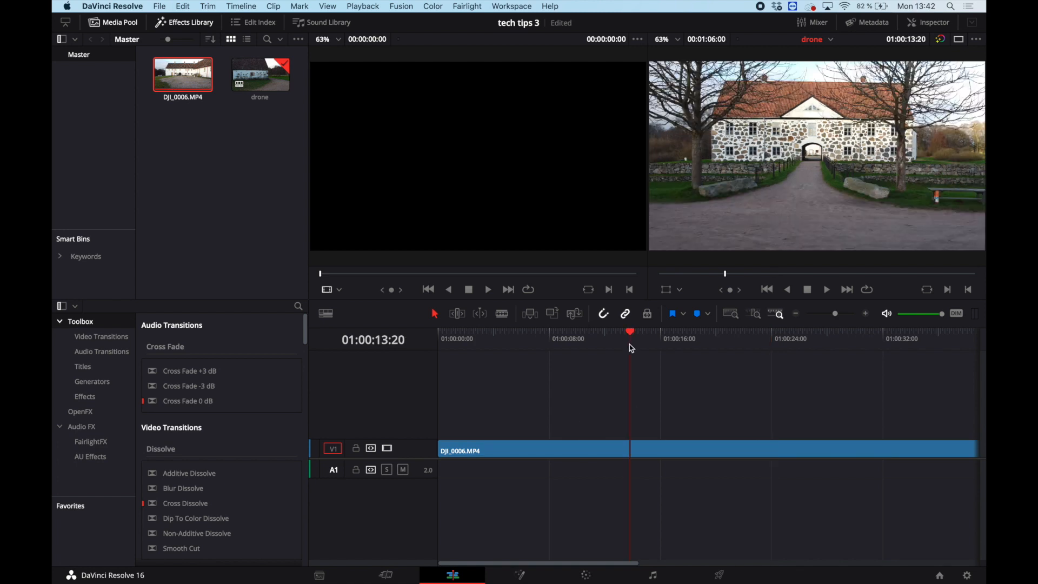
{"action": "key", "text": "super+b"}
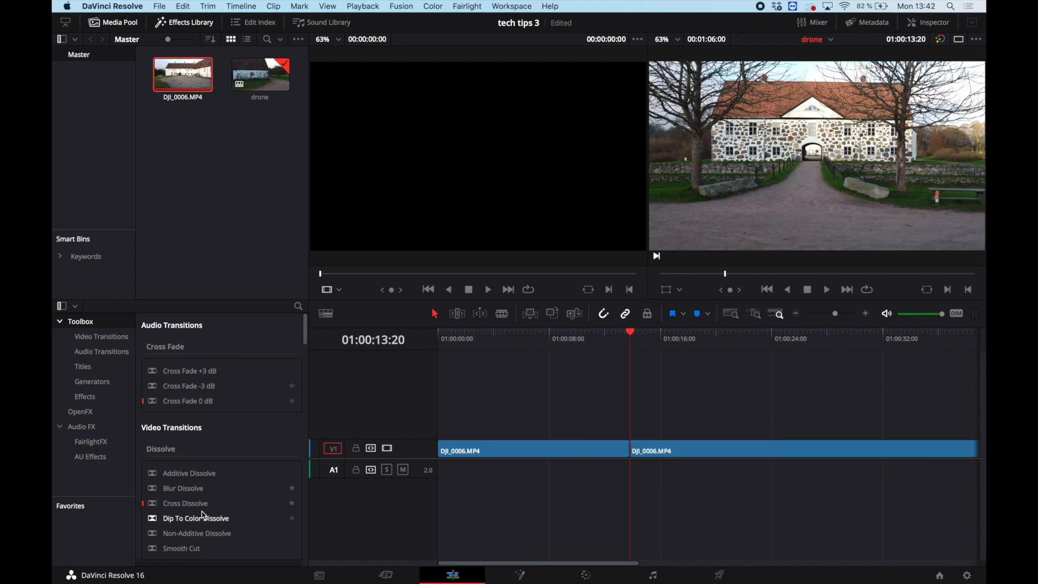
Step: Add a Blur Dissolve transition at the cut between the two clips and play it back
{"action": "left_click_drag", "start_coordinate": [211, 489], "coordinate": [627, 456]}
{"action": "left_click", "coordinate": [625, 337]}
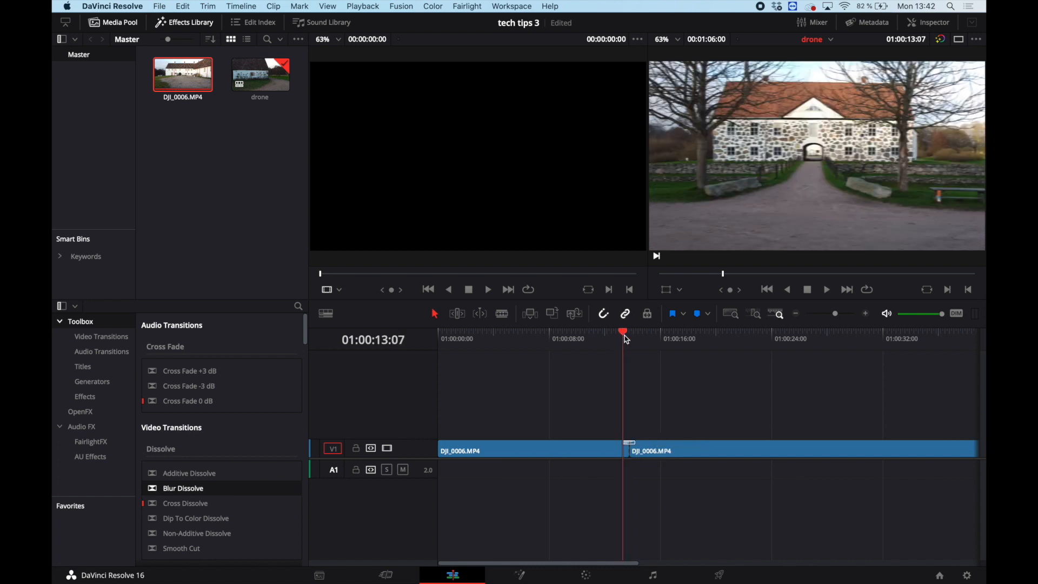
{"action": "key", "text": "space"}
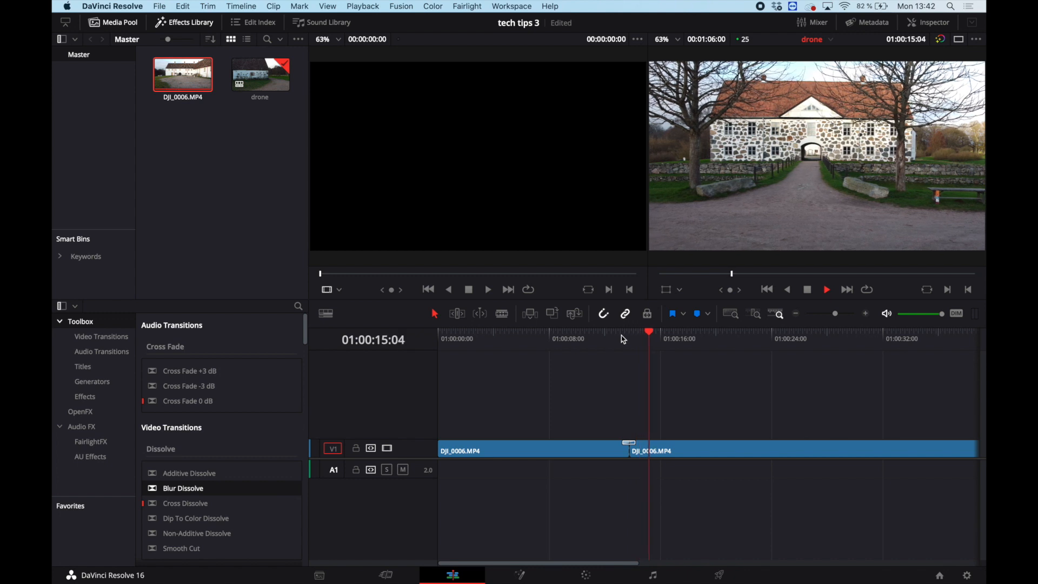
{"action": "key", "text": "space"}
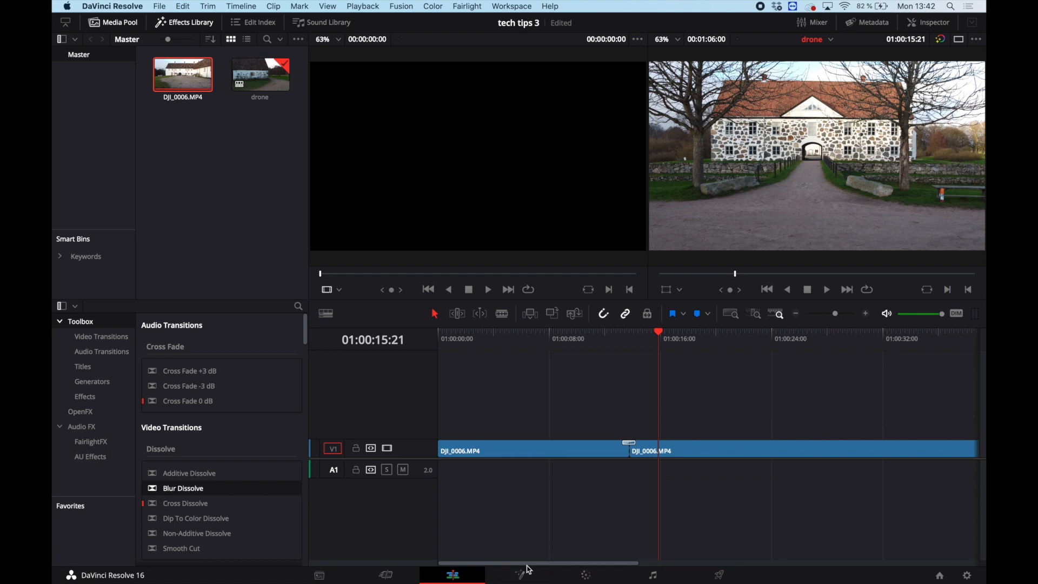
Step: Open the Color page with the second clip at the playhead
{"action": "left_click", "coordinate": [589, 578]}
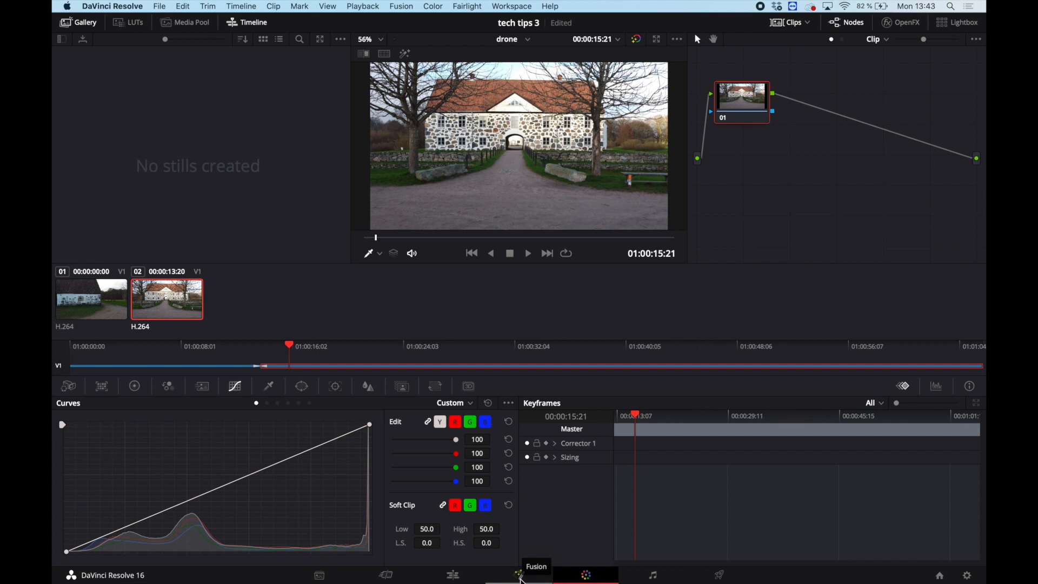
Step: Darken the second clip by adding a midtone point to its custom curve and pulling it below the diagonal
{"action": "left_click", "coordinate": [233, 481]}
{"action": "left_click_drag", "start_coordinate": [234, 482], "coordinate": [245, 507]}
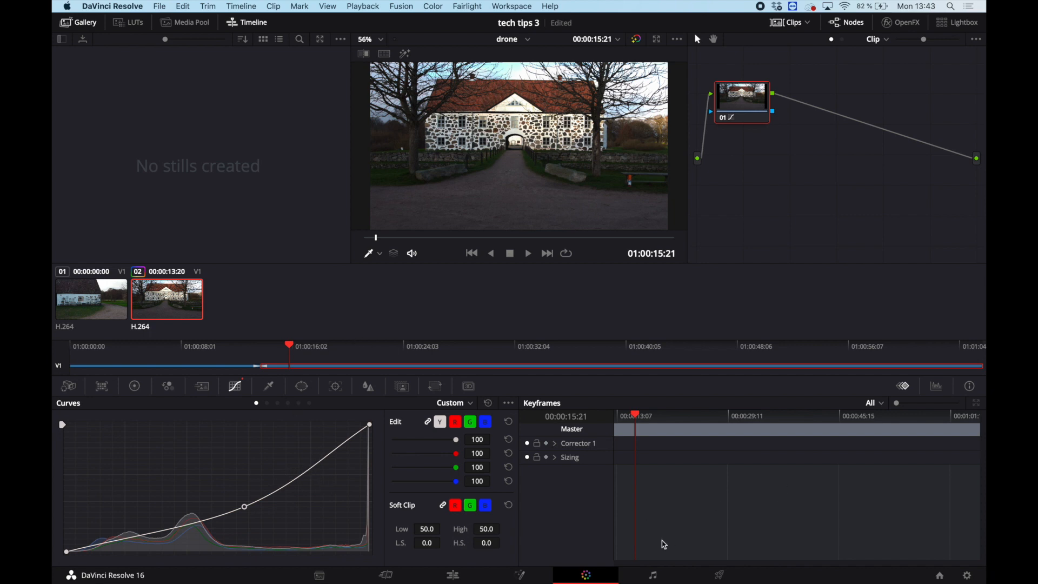
Step: View the Fairlight page briefly, then open the Deliver page
{"action": "left_click", "coordinate": [654, 575]}
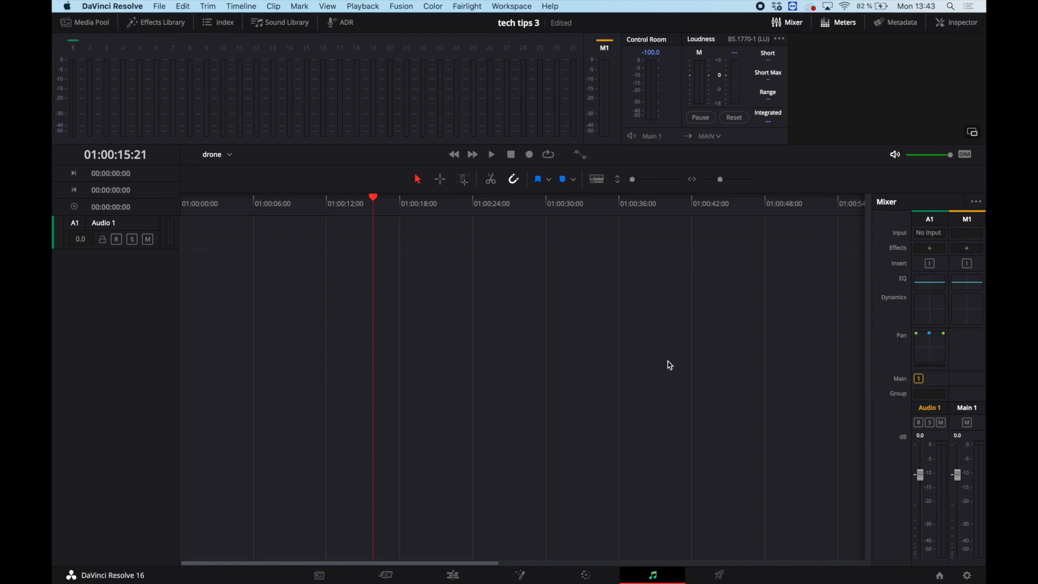
{"action": "left_click", "coordinate": [721, 574]}
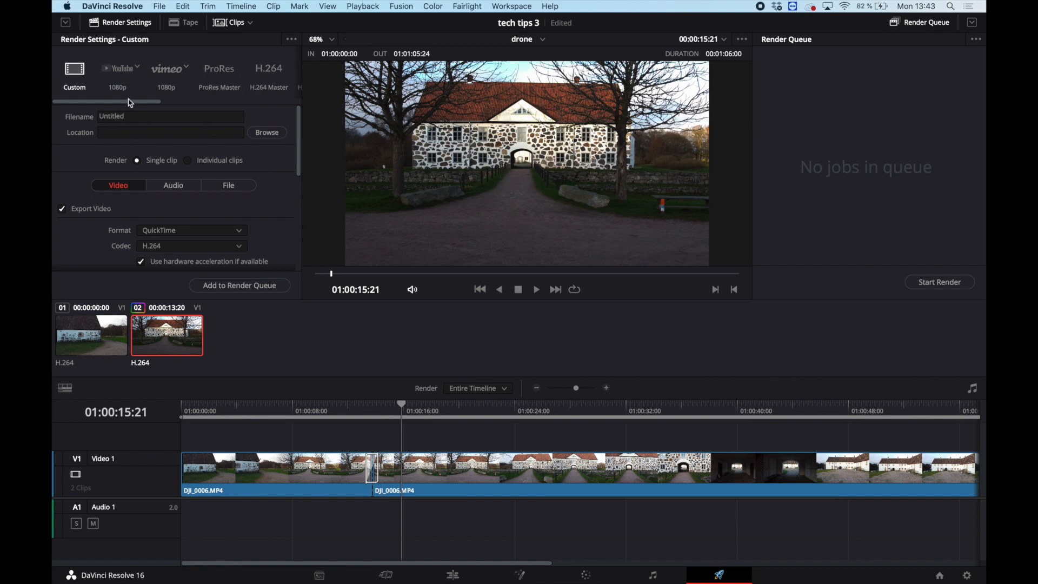
Step: Examine the custom render settings, including the format, codec, available resolutions, frame rate and quality options
{"action": "mouse_move", "coordinate": [131, 106]}
{"action": "left_mouse_down"}
{"action": "mouse_move", "coordinate": [211, 105]}
{"action": "mouse_move", "coordinate": [225, 106]}
{"action": "mouse_move", "coordinate": [203, 110]}
{"action": "mouse_move", "coordinate": [264, 119]}
{"action": "mouse_move", "coordinate": [158, 123]}
{"action": "mouse_move", "coordinate": [124, 107]}
{"action": "left_mouse_up"}
{"action": "scroll", "coordinate": [185, 170], "scroll_direction": "down", "scroll_amount": 2}
{"action": "scroll", "coordinate": [167, 165], "scroll_direction": "up", "scroll_amount": 2}
{"action": "scroll", "coordinate": [238, 197], "scroll_direction": "down", "scroll_amount": 8}
{"action": "scroll", "coordinate": [225, 169], "scroll_direction": "up", "scroll_amount": 5}
{"action": "left_click", "coordinate": [218, 196]}
{"action": "left_click", "coordinate": [261, 197]}
{"action": "scroll", "coordinate": [254, 186], "scroll_direction": "down", "scroll_amount": 6}
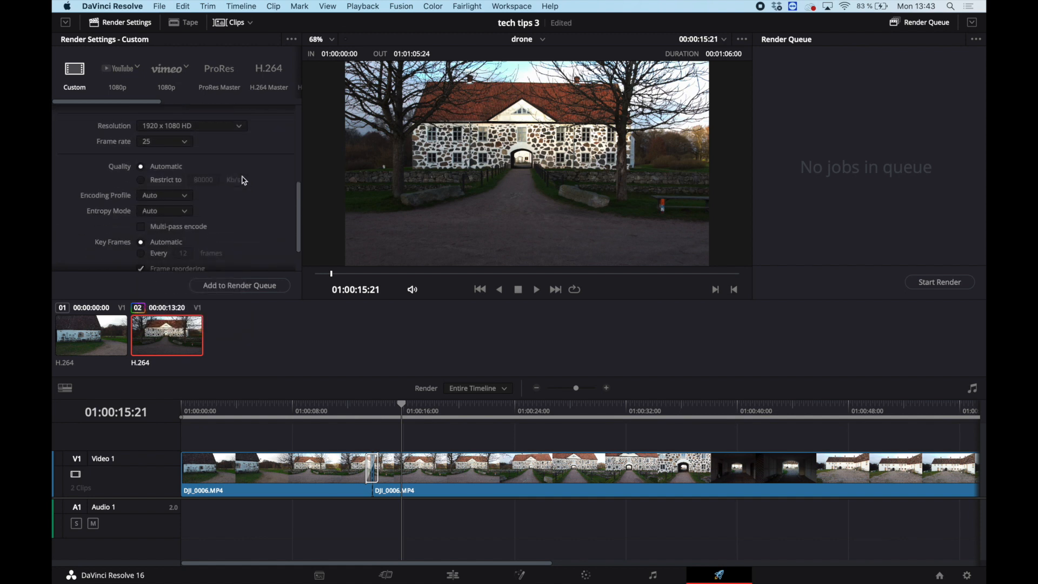
{"action": "scroll", "coordinate": [241, 176], "scroll_direction": "up", "scroll_amount": 3}
{"action": "left_click", "coordinate": [229, 164]}
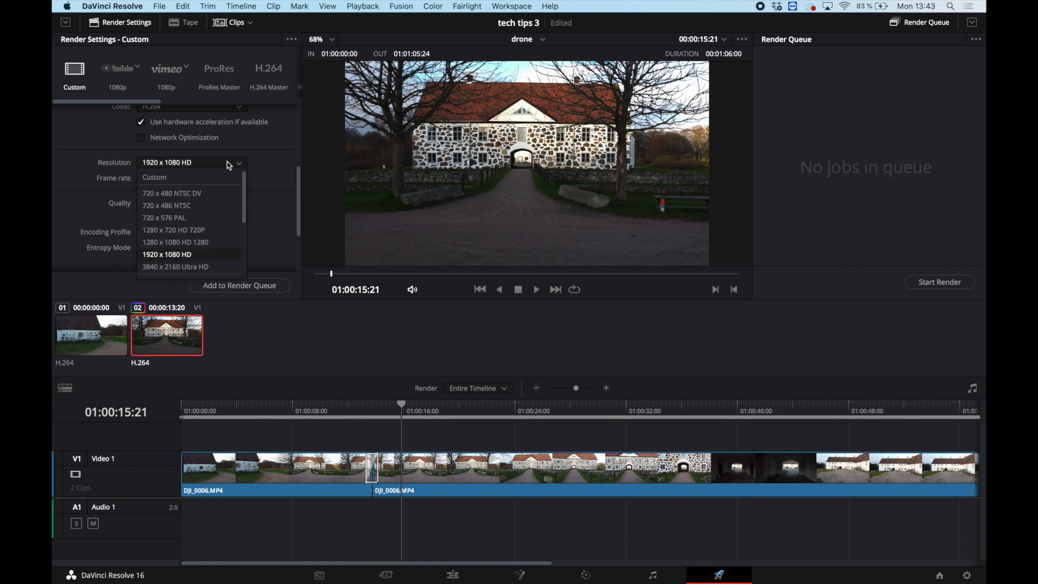
{"action": "left_click", "coordinate": [275, 167]}
{"action": "scroll", "coordinate": [213, 239], "scroll_direction": "down", "scroll_amount": 6}
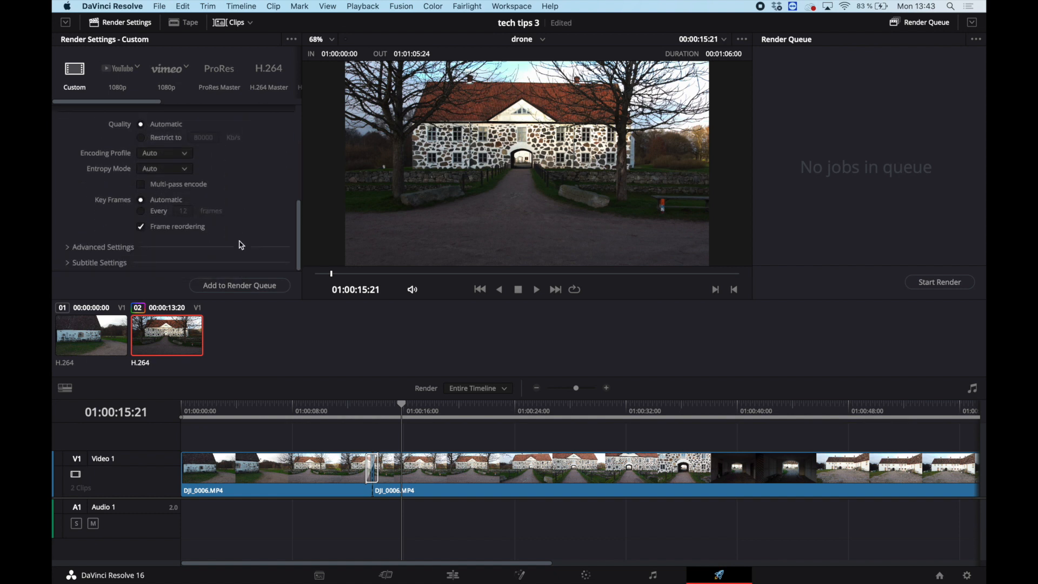
Step: Expand the Advanced Settings and Subtitle Settings sections of the render settings and look through their options
{"action": "left_click", "coordinate": [71, 247]}
{"action": "scroll", "coordinate": [203, 245], "scroll_direction": "down", "scroll_amount": 5}
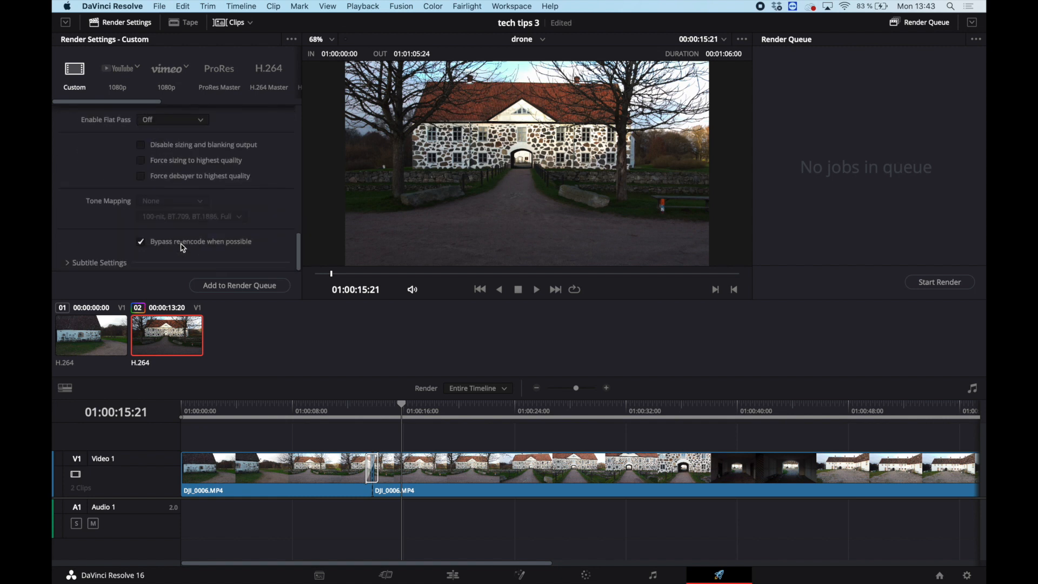
{"action": "left_click", "coordinate": [73, 262]}
{"action": "scroll", "coordinate": [116, 232], "scroll_direction": "down", "scroll_amount": 6}
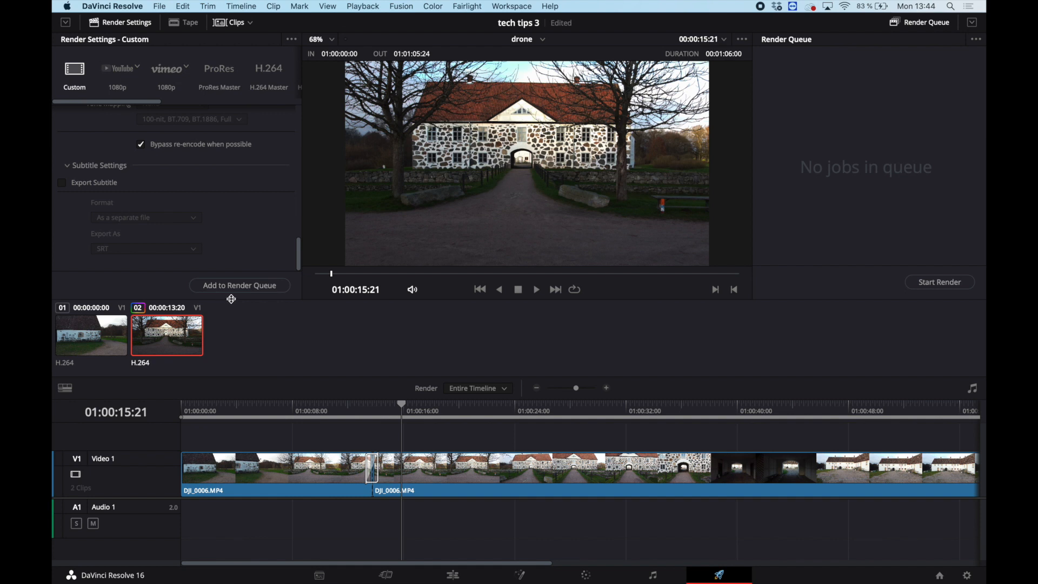
Step: Add the timeline to the render queue, naming the output file "dro" and saving it in the Movies folder
{"action": "left_click", "coordinate": [244, 286]}
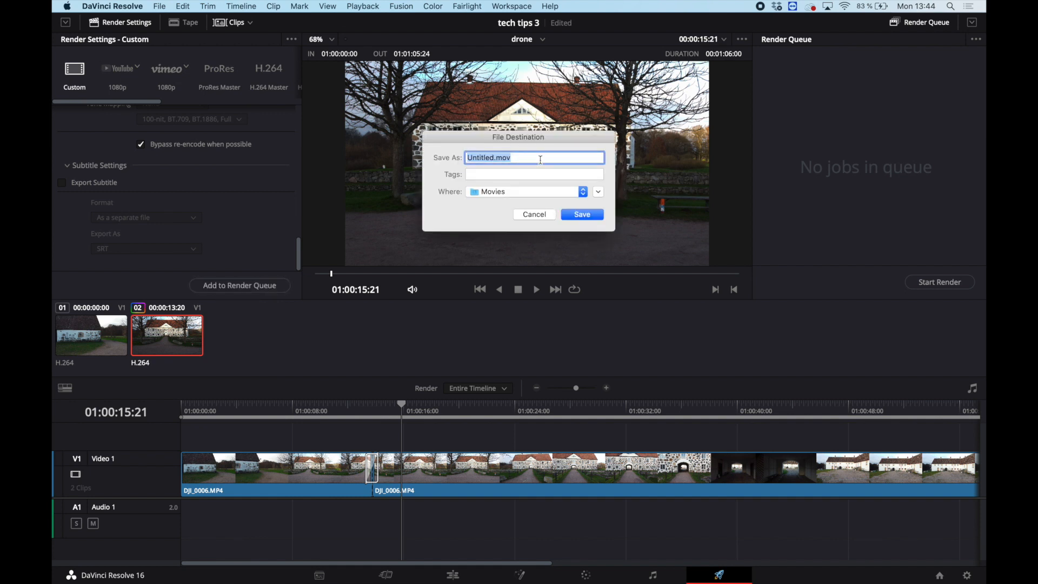
{"action": "left_click", "coordinate": [490, 156]}
{"action": "left_click_drag", "start_coordinate": [493, 158], "coordinate": [452, 162]}
{"action": "type", "text": "dro"}
{"action": "left_click", "coordinate": [578, 215]}
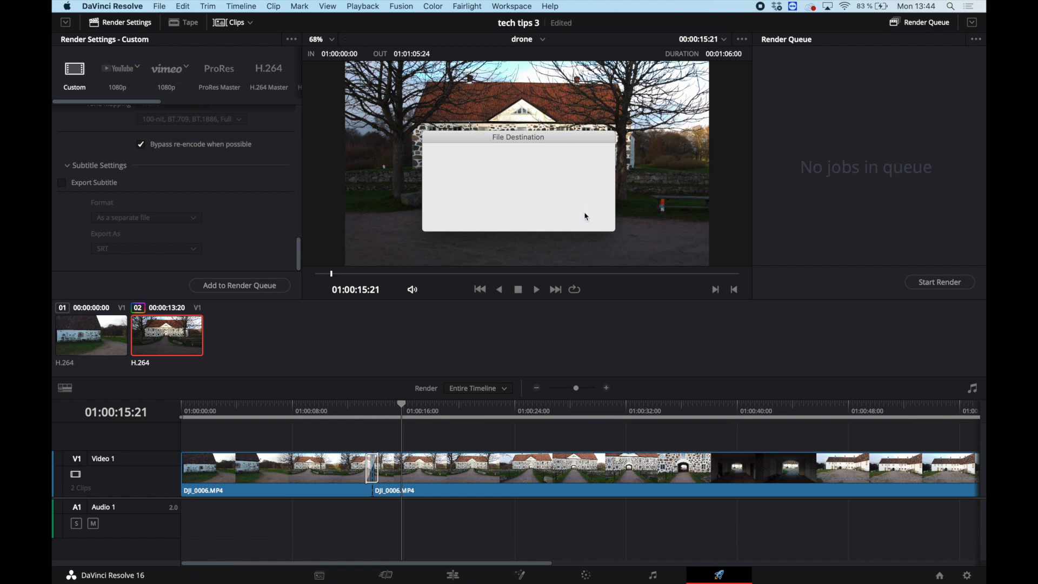